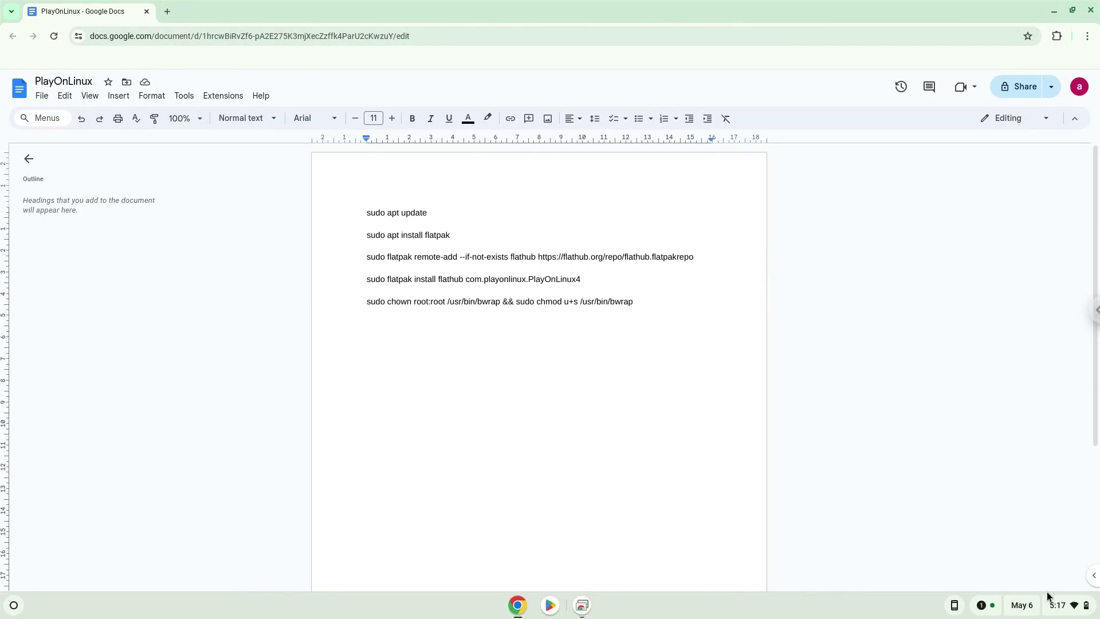
Step: From Quick Settings, open Settings > About ChromeOS and start the Linux development environment setup
click(1056, 609)
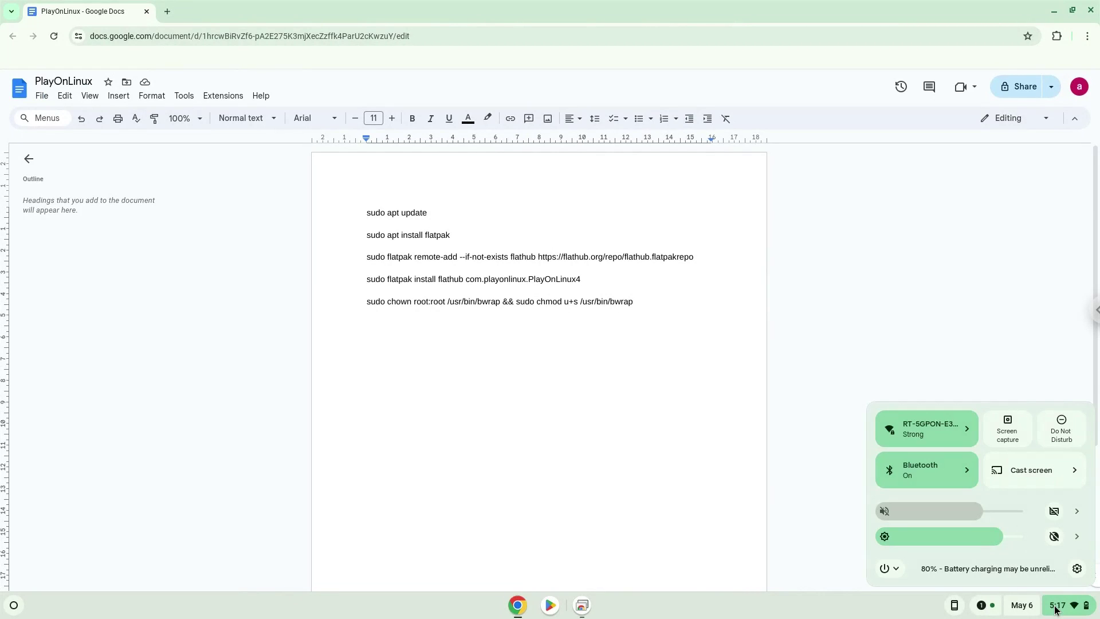
click(1075, 569)
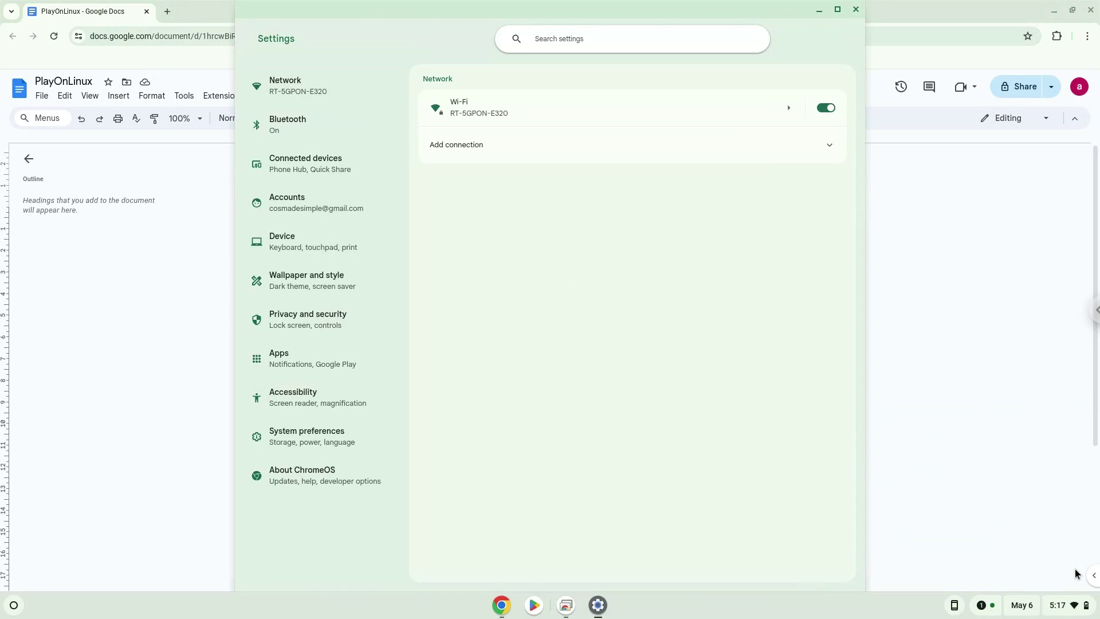
click(348, 479)
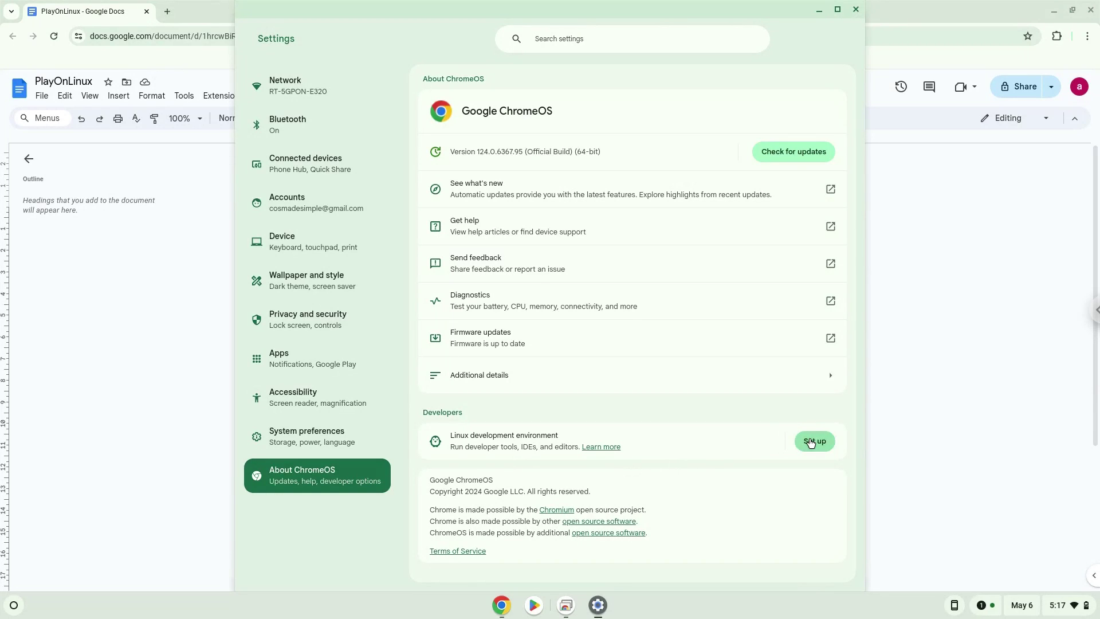
click(810, 443)
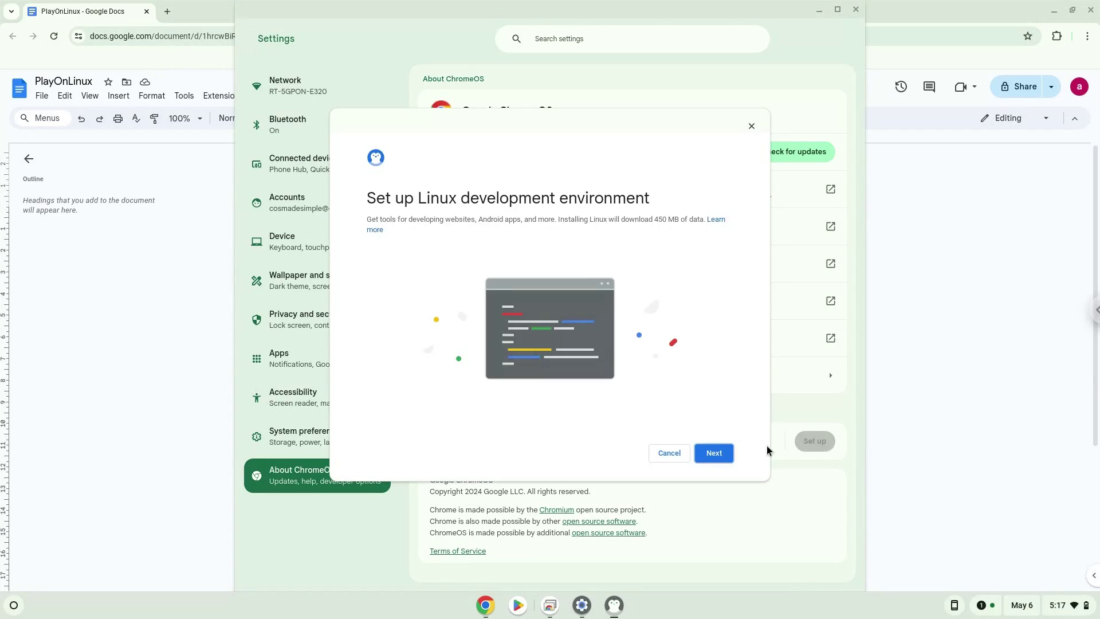
Step: Install the Linux development environment, then close the terminal window that opens afterward
click(731, 456)
click(730, 454)
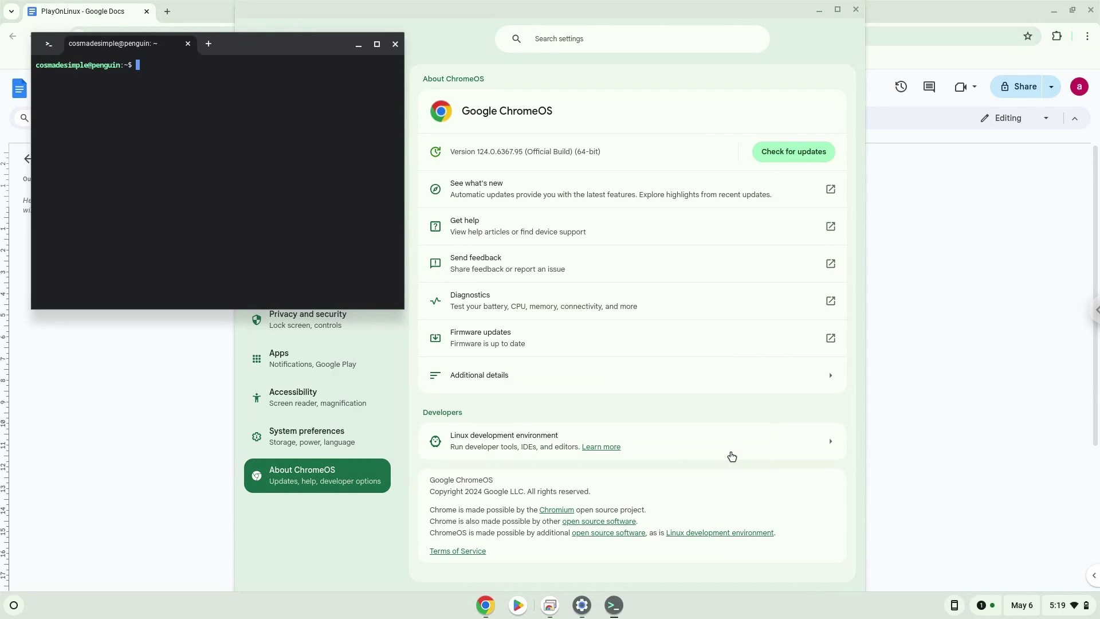
click(396, 44)
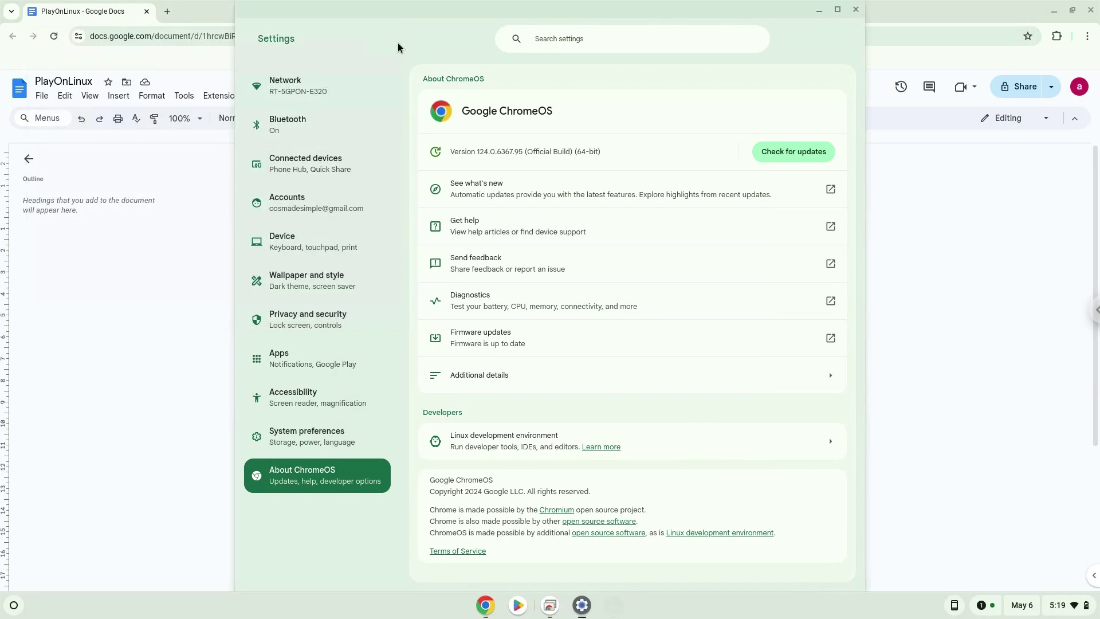
Step: Close Settings and copy the 'sudo apt update' line from the Google Docs command list
click(855, 9)
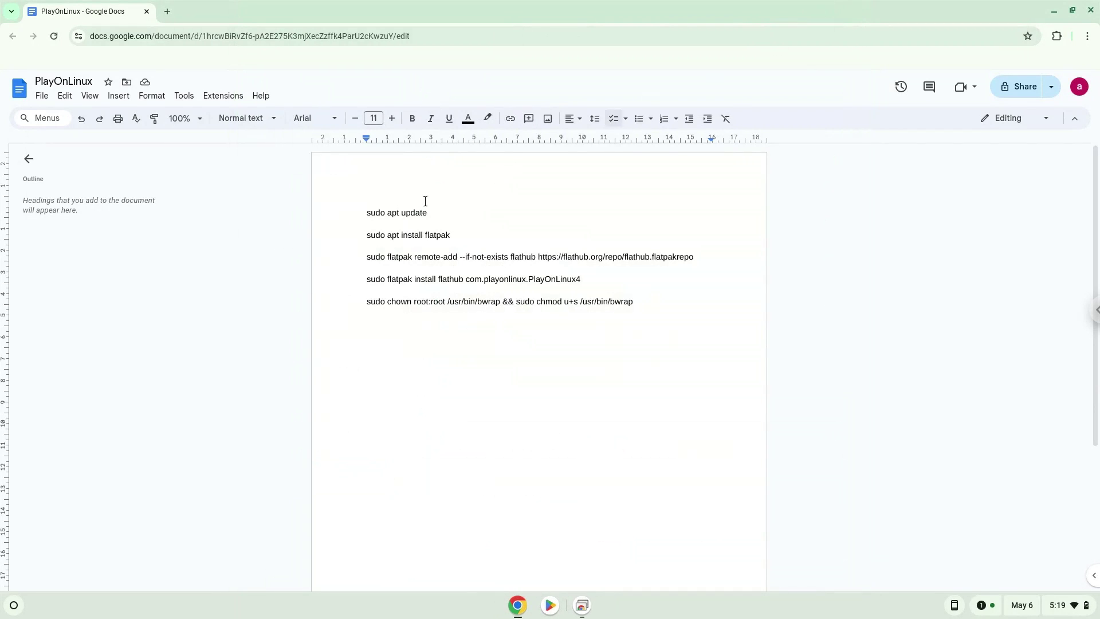
triple_click(398, 215)
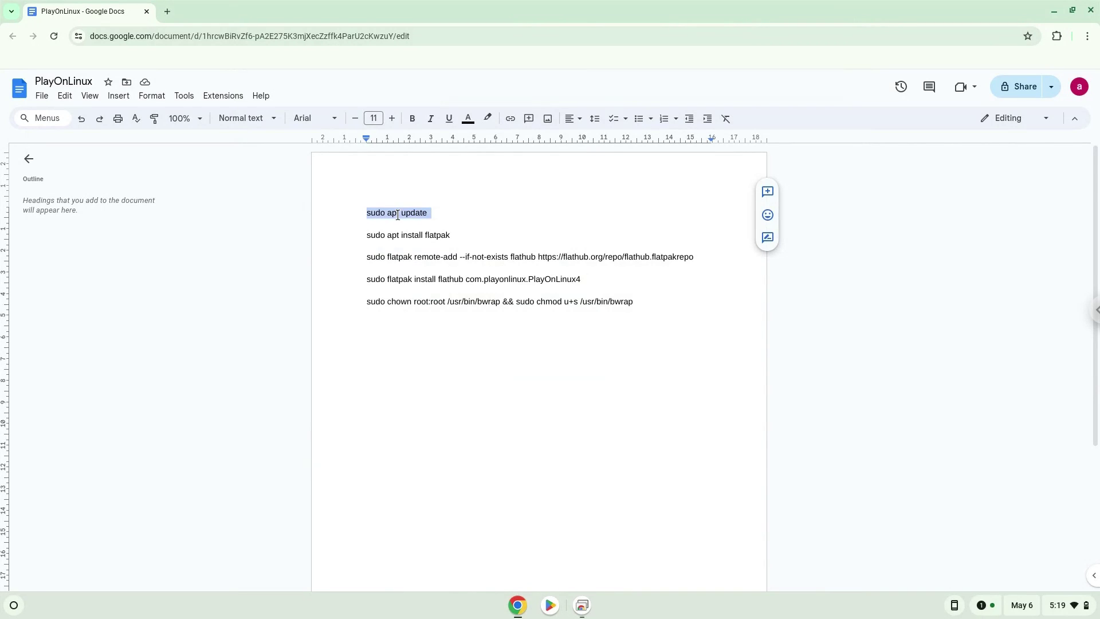
right_click(398, 215)
click(429, 245)
Step: Launch the Terminal app from the launcher and maximize its window
click(14, 604)
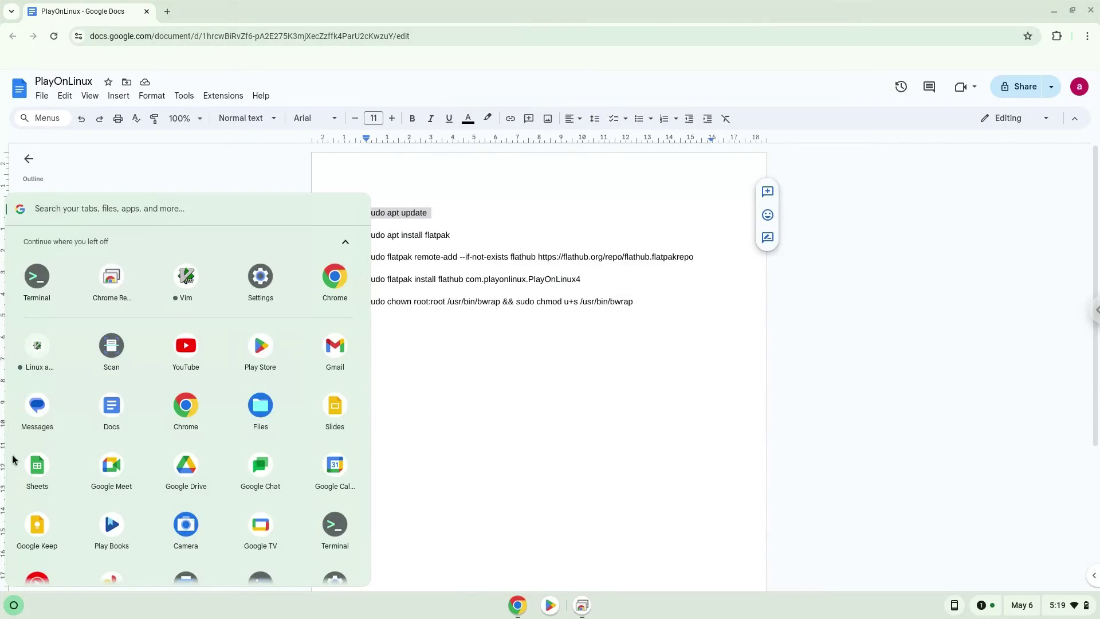
click(36, 277)
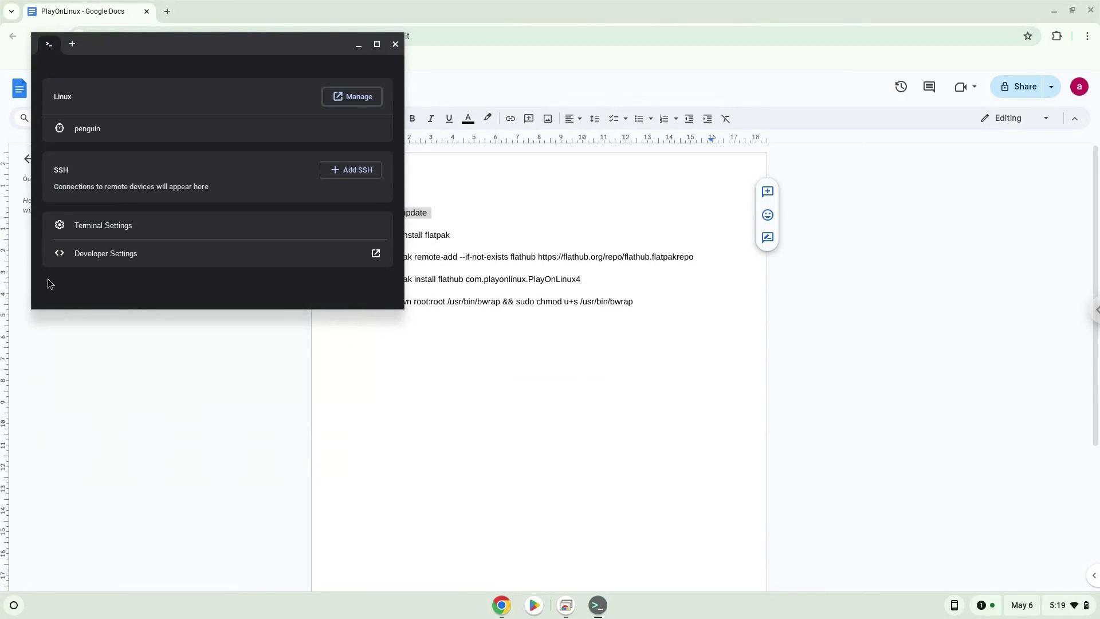
double_click(273, 43)
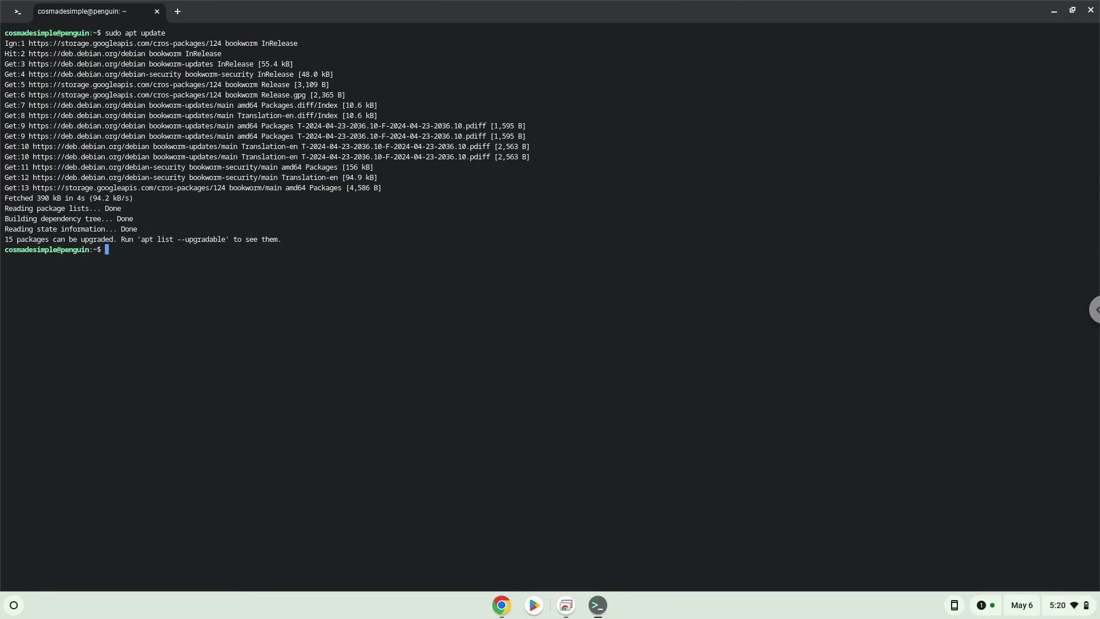
Step: Copy the 'sudo apt install flatpak' line from the PlayOnLinux document
click(493, 609)
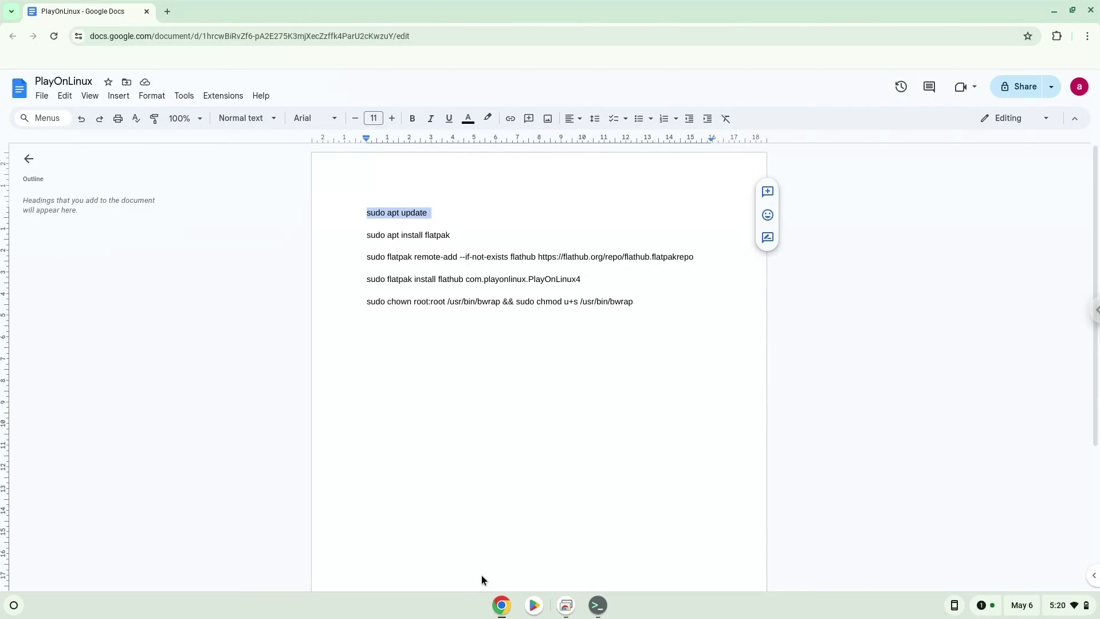
triple_click(415, 232)
right_click(427, 236)
click(449, 263)
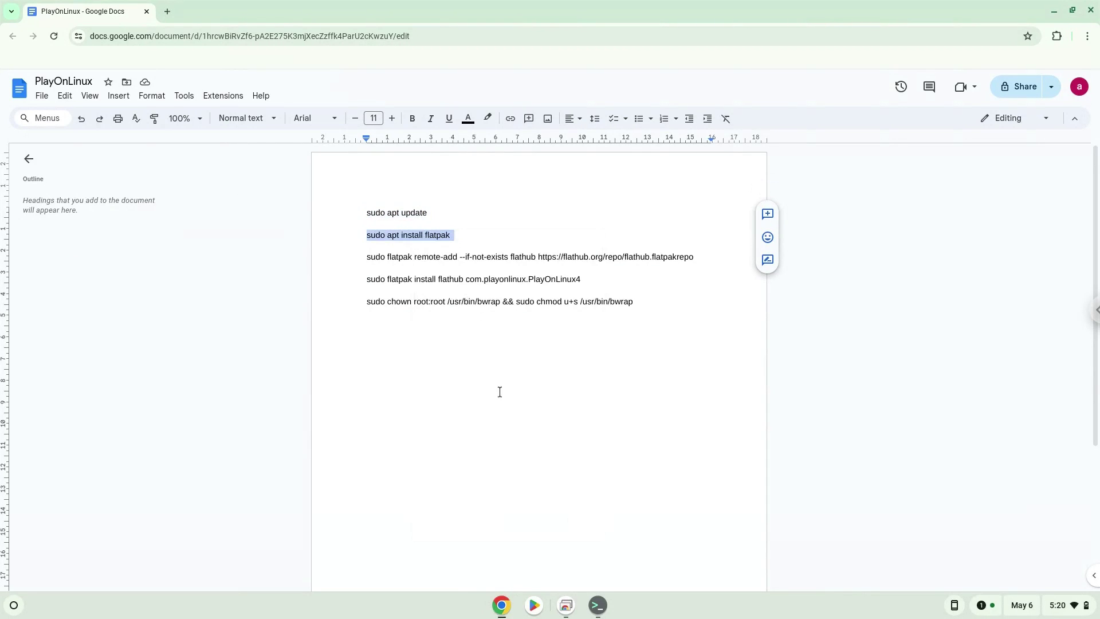
Step: Paste and run it in Terminal, confirming installation of flatpak 1.14.4 and its dependencies
click(598, 607)
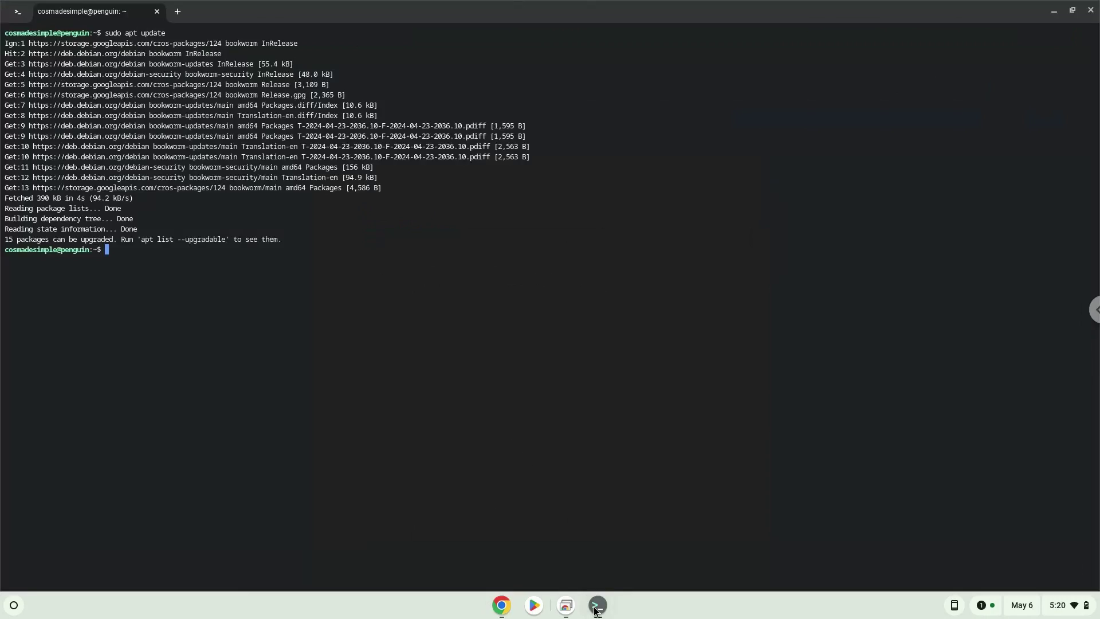
right_click(540, 483)
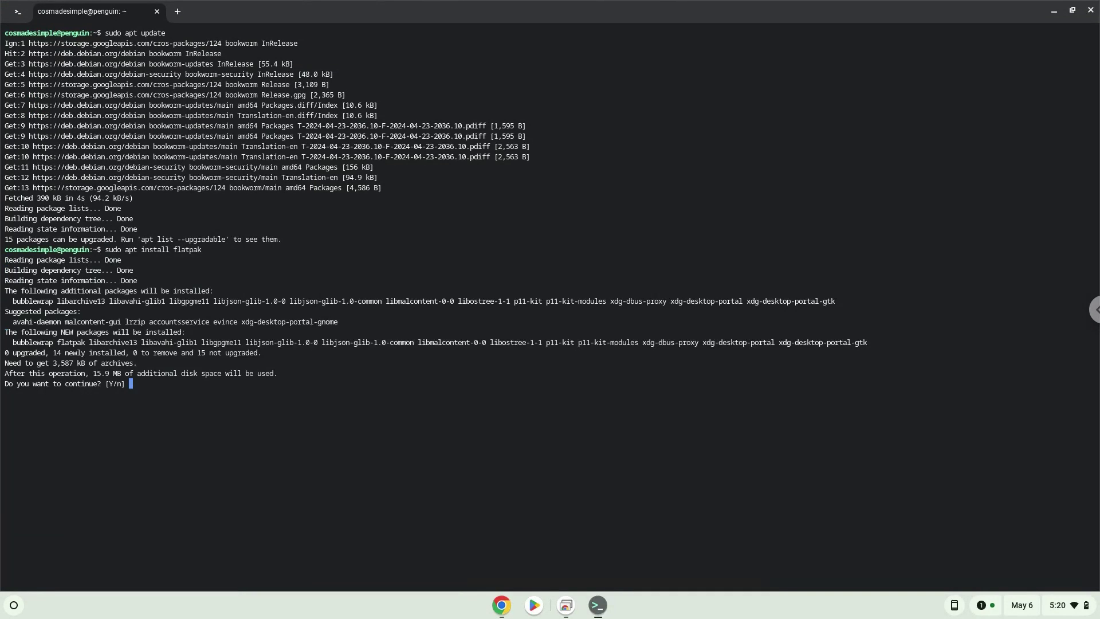
key(Return)
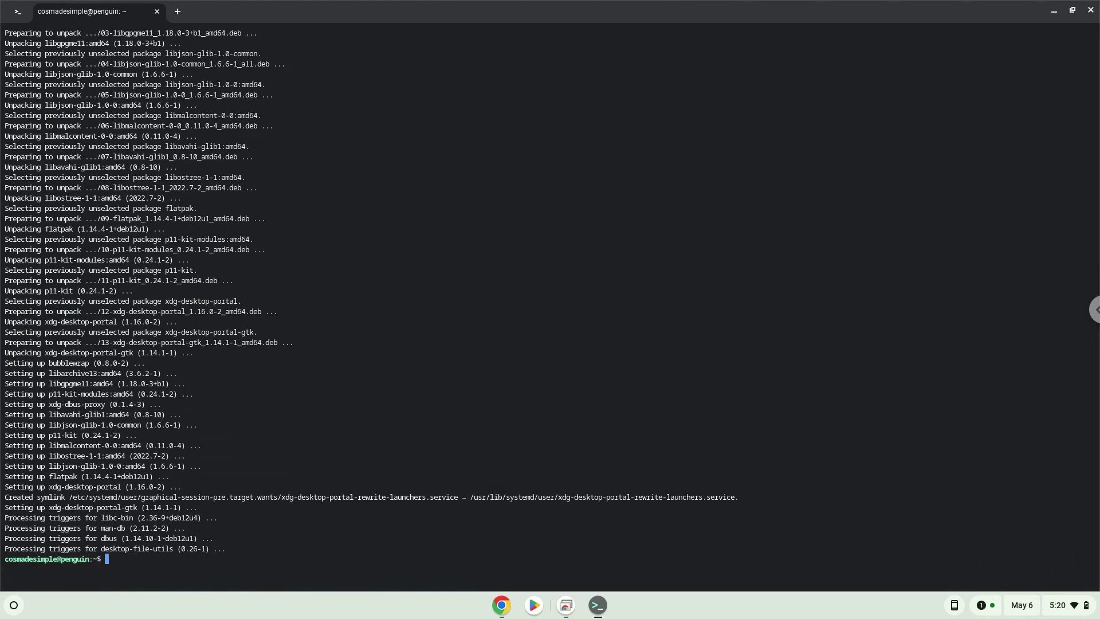
Step: Copy the 'flatpak remote-add' Flathub line from the PlayOnLinux document
click(501, 606)
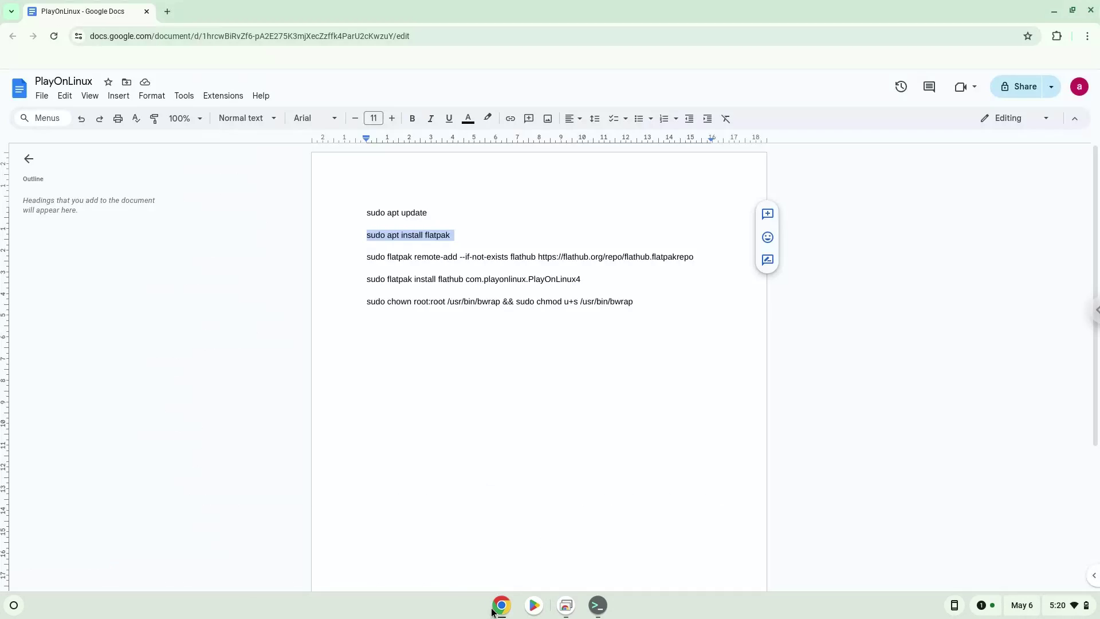
double_click(446, 258)
triple_click(445, 258)
right_click(445, 258)
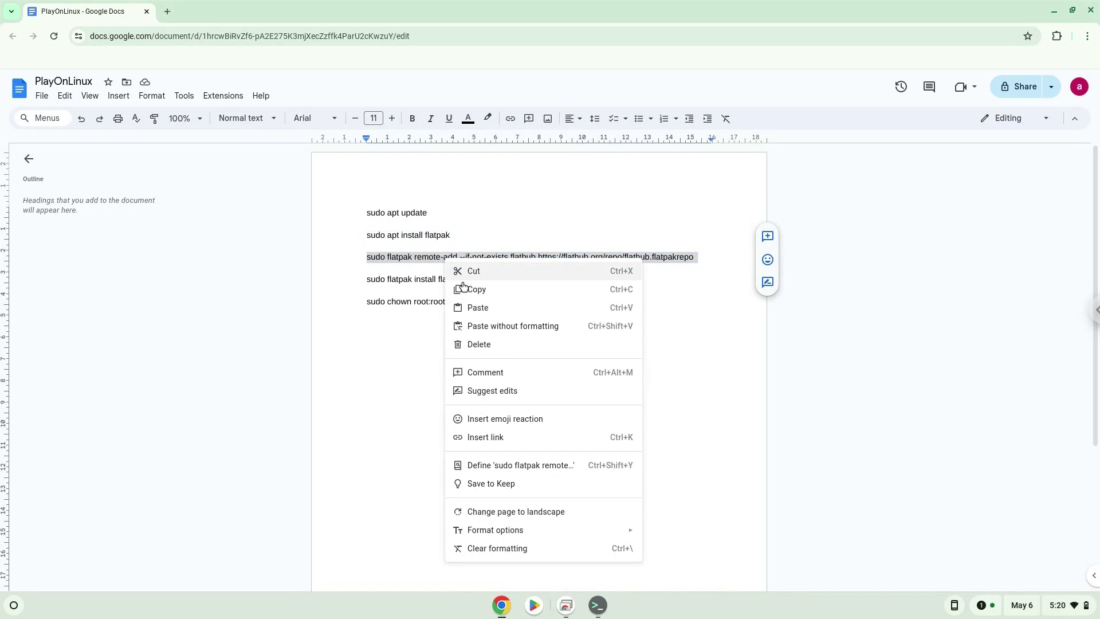
click(462, 287)
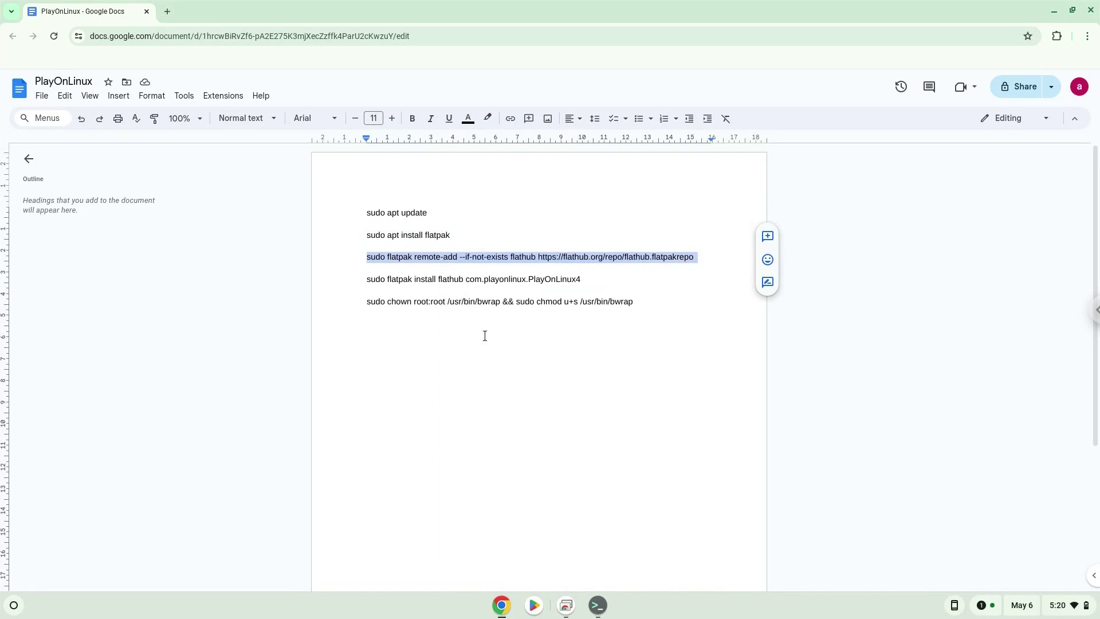
Step: Paste the remote-add command into Terminal with Ctrl+Shift+V and run it
click(597, 604)
key(ctrl+shift+v)
key(Return)
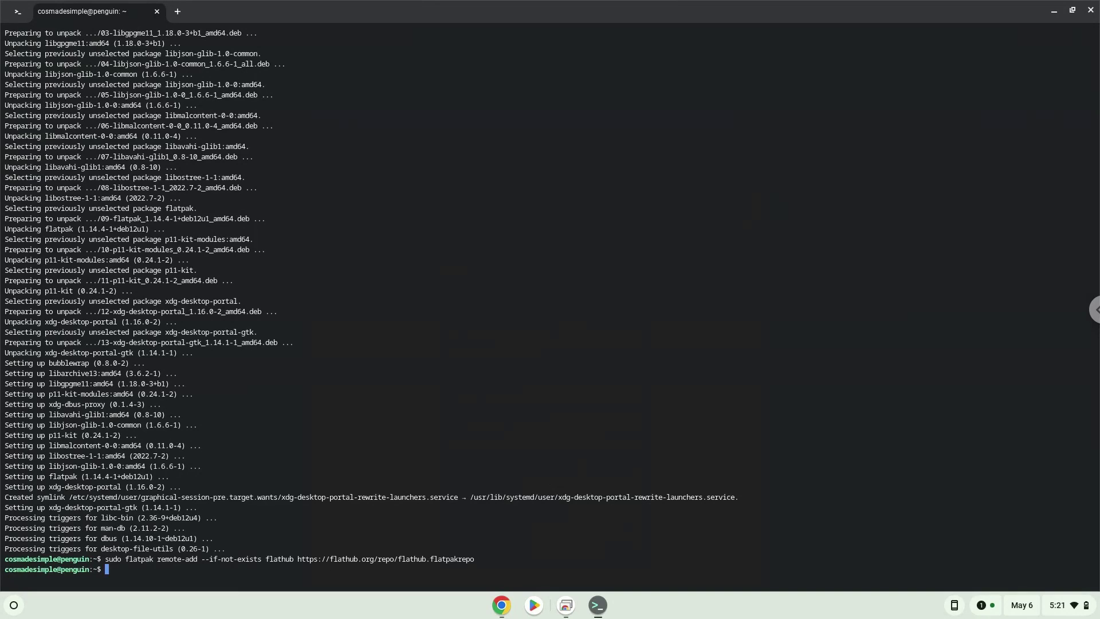
Step: Copy the 'flatpak install com.playonlinux.PlayOnLinux4' line from the document
click(501, 606)
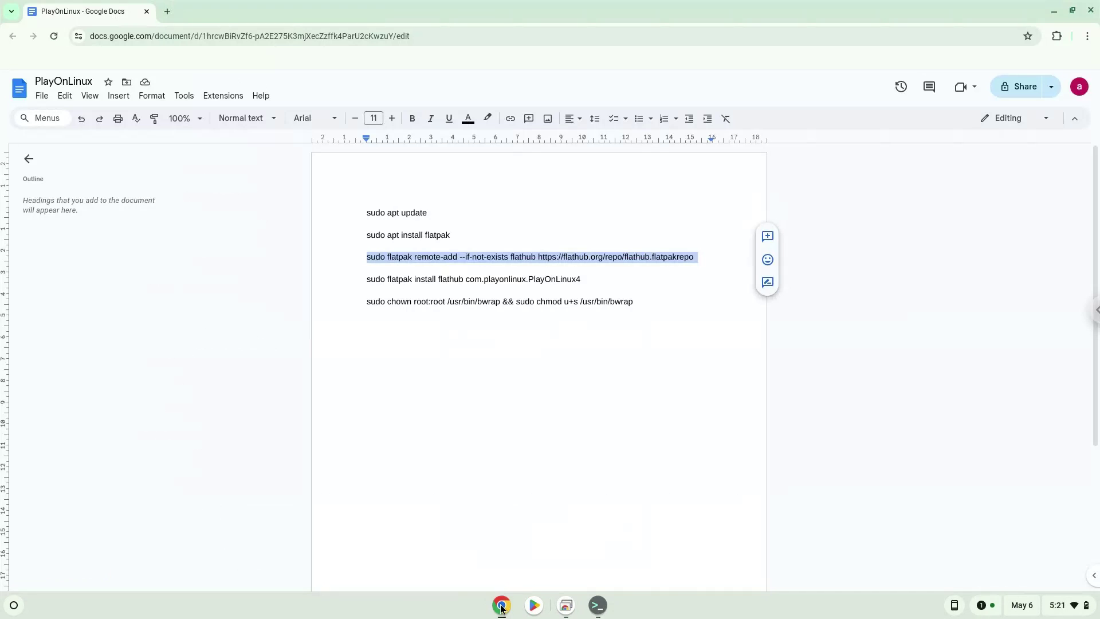
triple_click(466, 279)
right_click(466, 279)
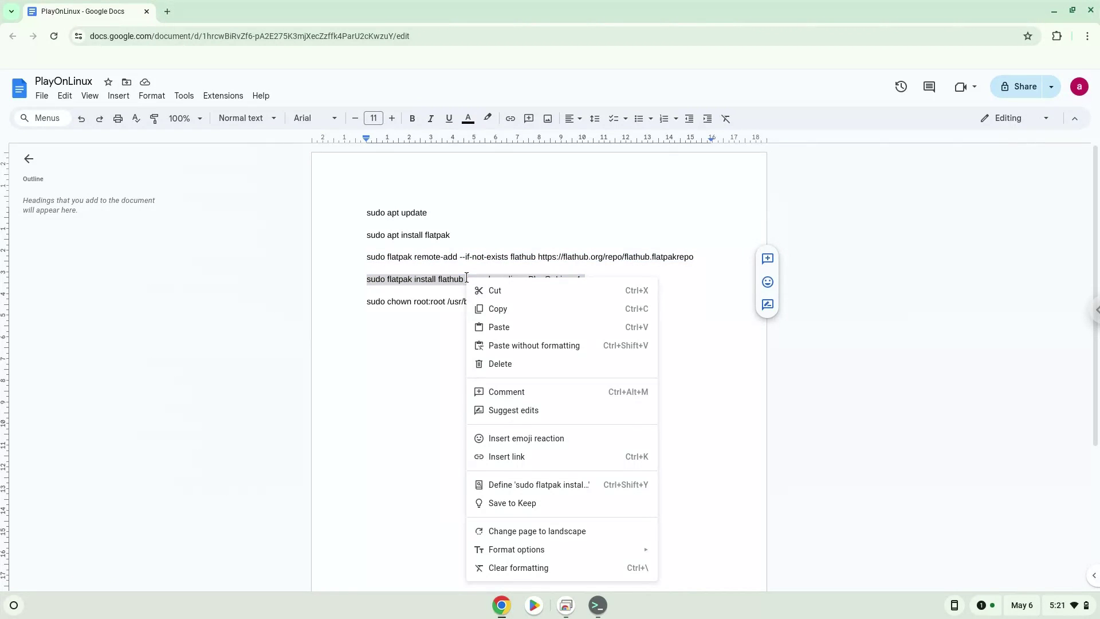
click(490, 308)
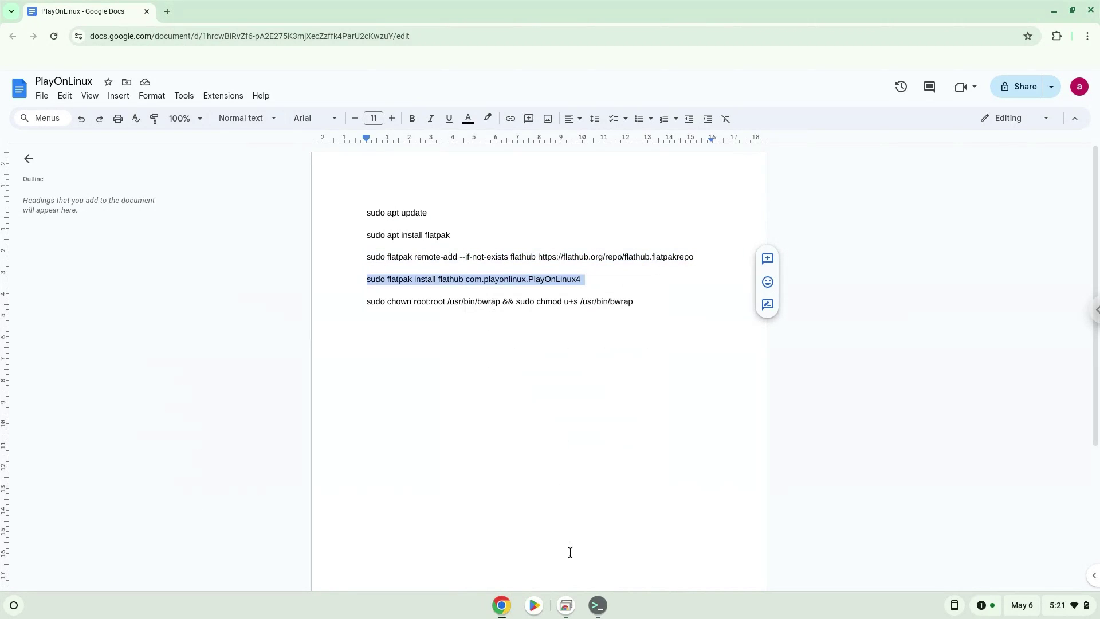
Step: Run it in Terminal, accepting the runtime and all 15 items until installation completes
click(596, 606)
key(ctrl+shift+v)
key(Return)
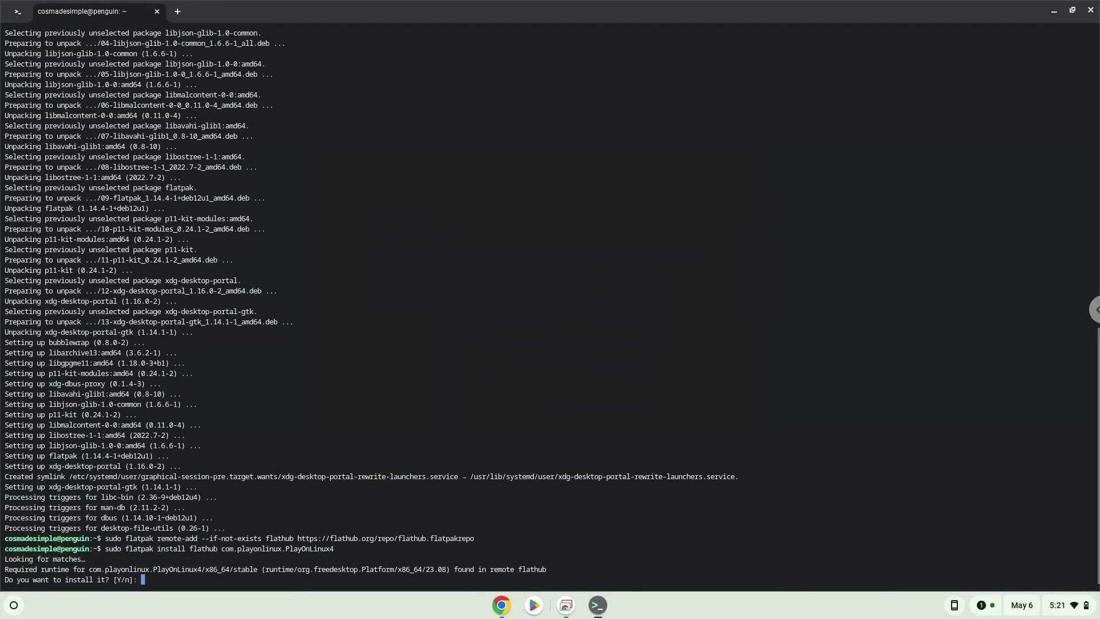
key(Return)
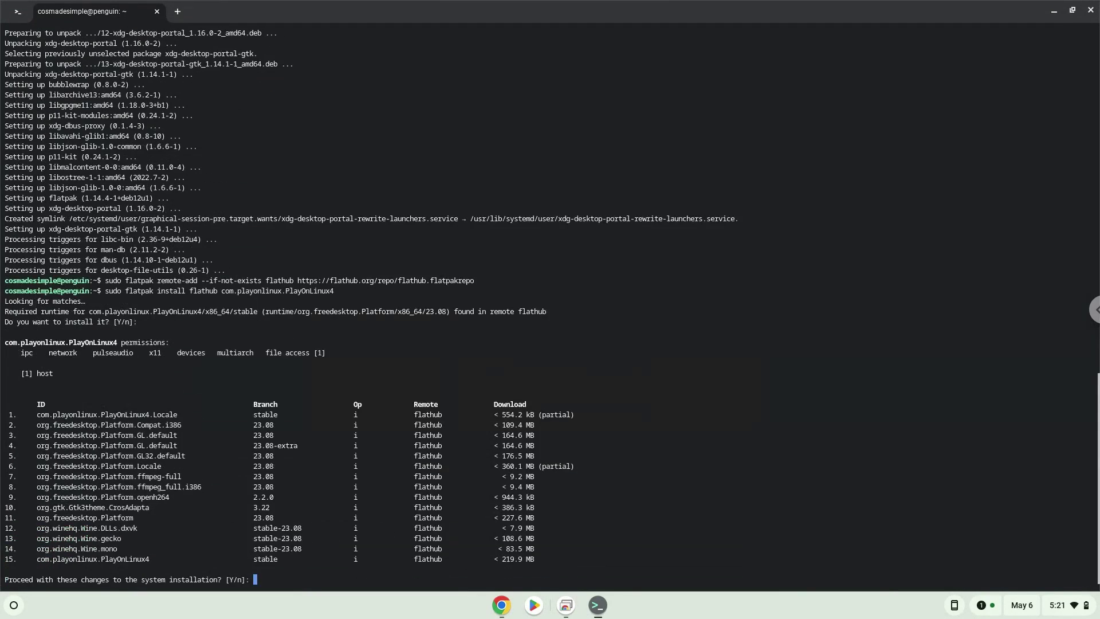
key(Return)
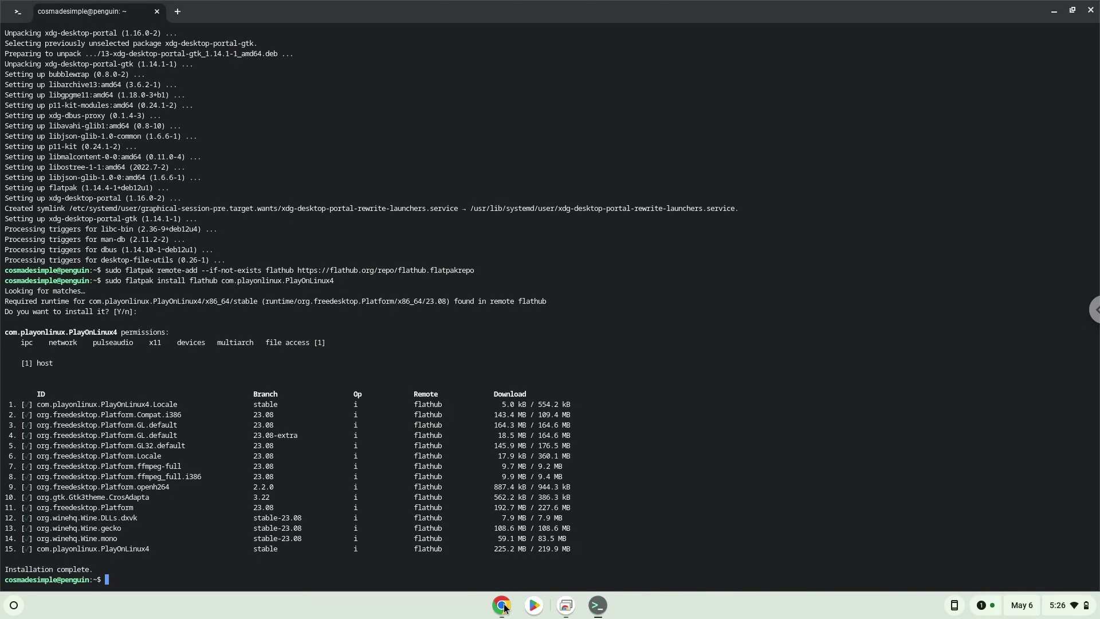
click(502, 605)
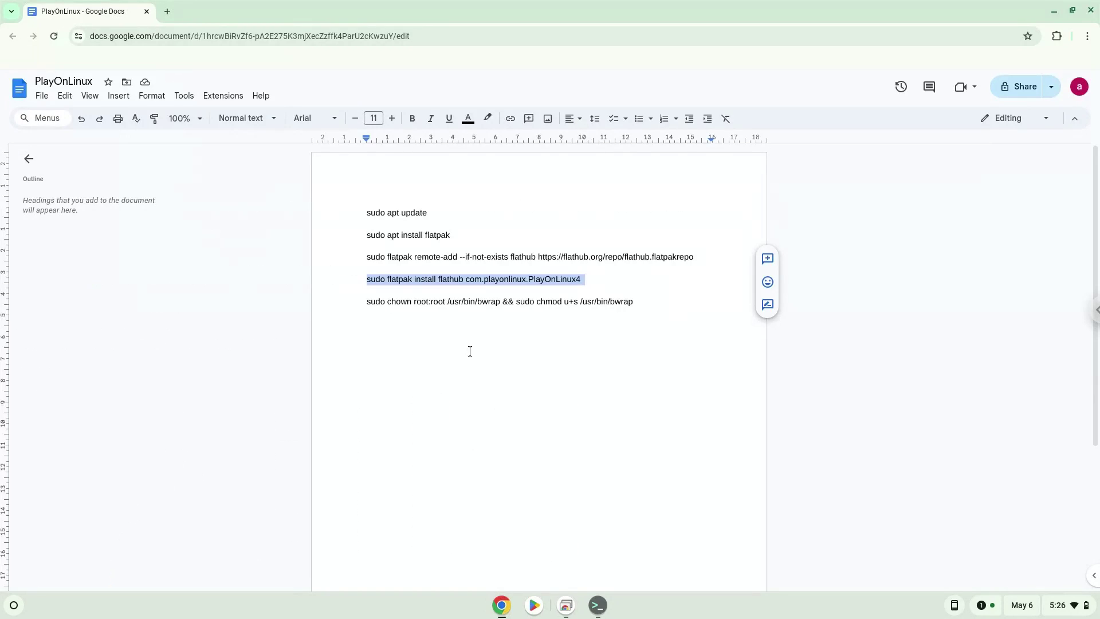
Step: Copy and run 'sudo chown root:root /usr/bin/bwrap && sudo chmod u+s /usr/bin/bwrap' in Terminal
triple_click(465, 301)
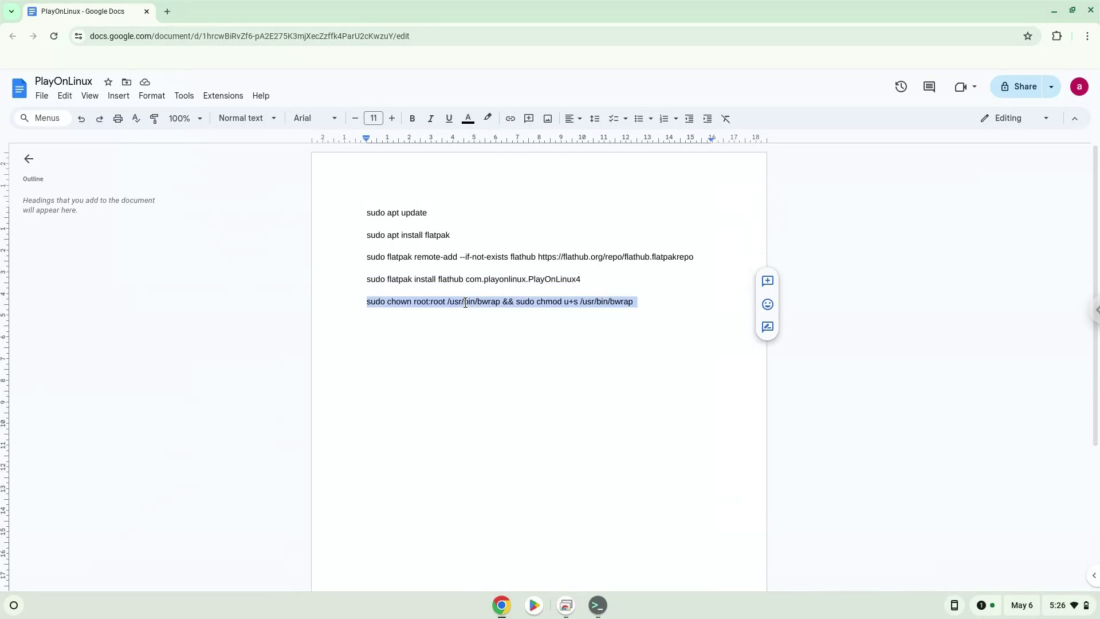
right_click(465, 302)
click(487, 321)
click(590, 612)
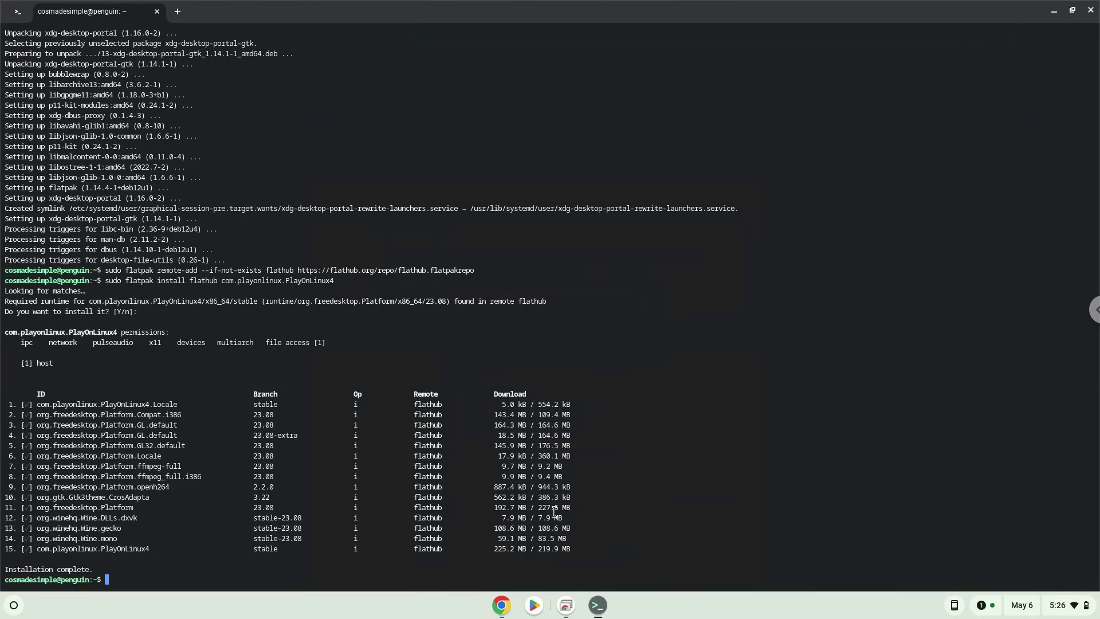
key(ctrl+shift+v)
key(Return)
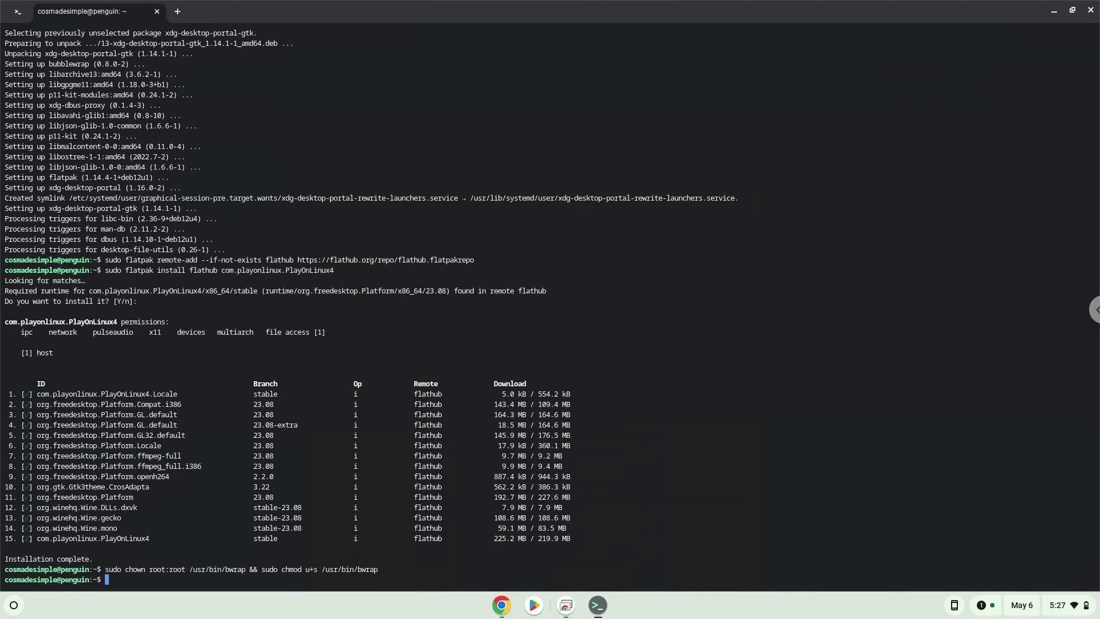